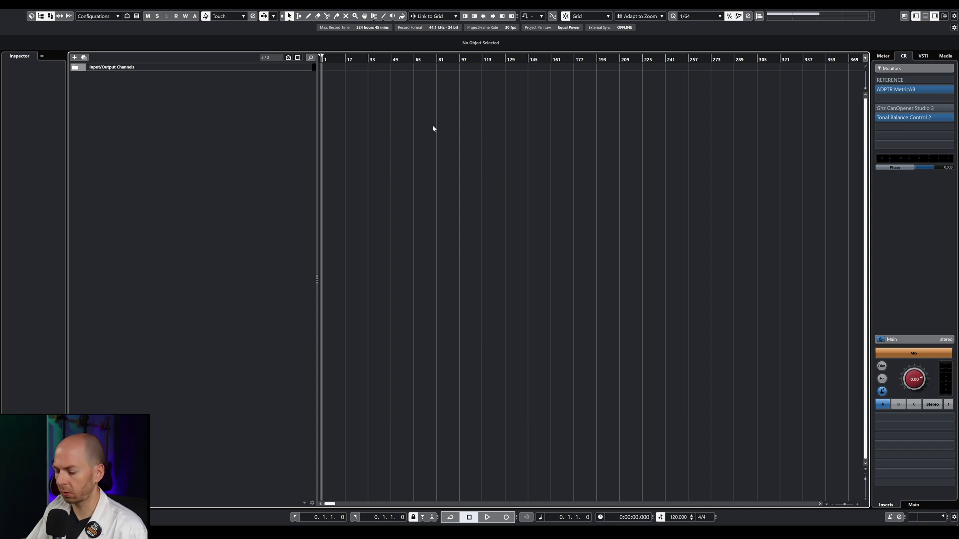
Open the Cubase Pool for the empty Untitled1 project with Ctrl+P
key("ctrl+p")
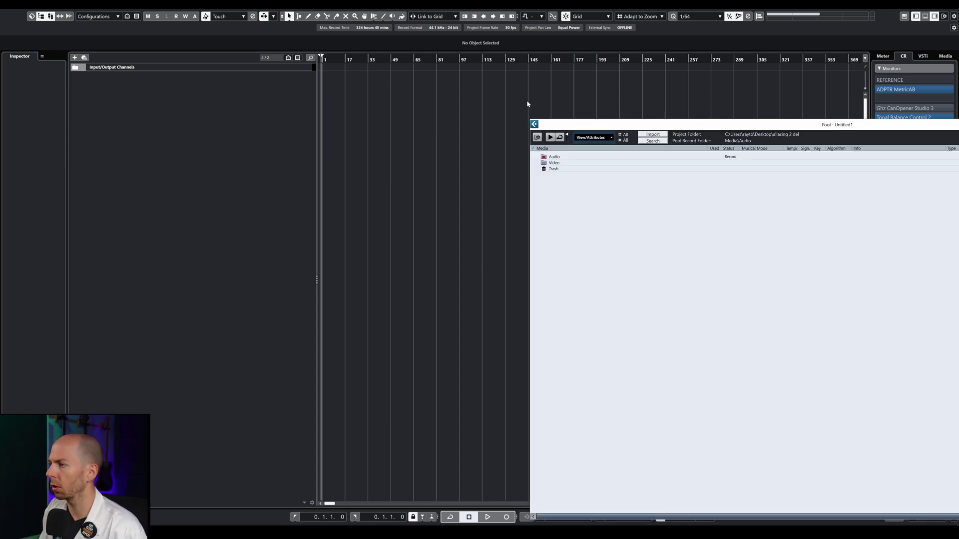
Import Sweep - 44KHz 24BIT.wav into the Pool, place it on a new audio track, and zoom out
left_click(660, 136)
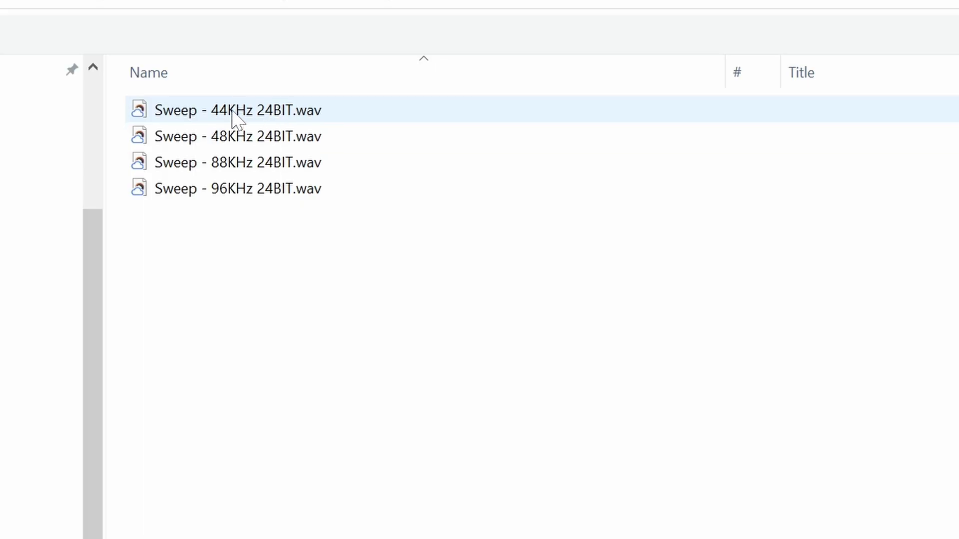
left_click(236, 110)
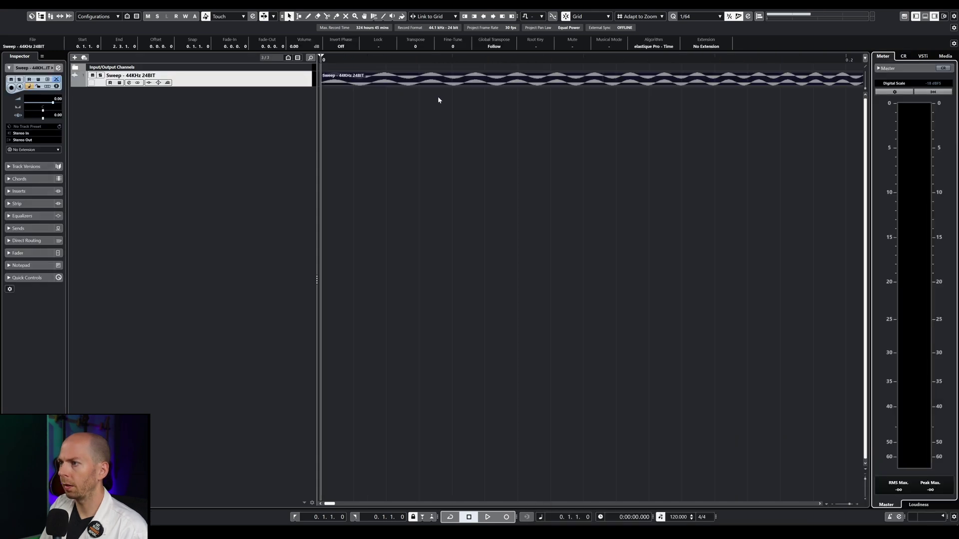
key("g")
key("g")
key("g")
key("g")
key("g")
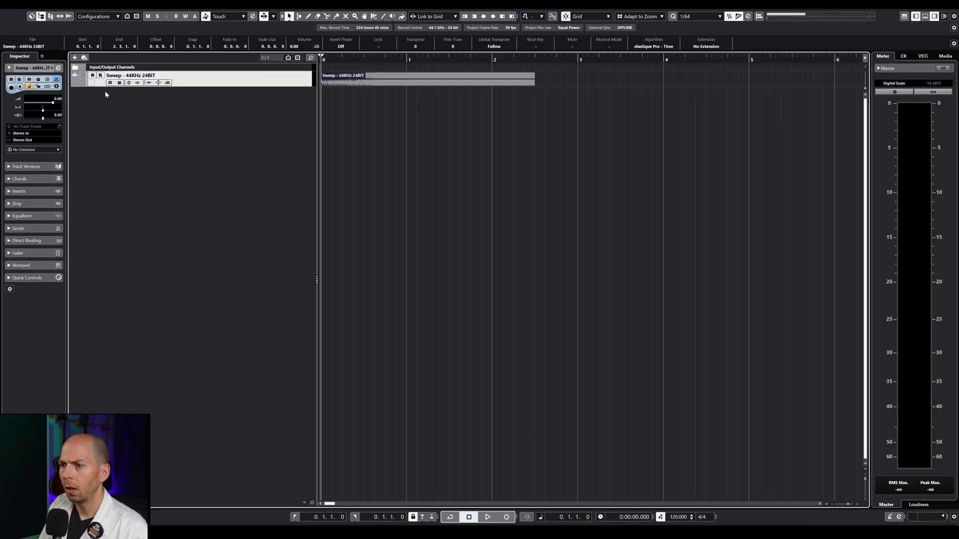
Insert the Clairvoyant Amp Suite on the sweep track, found by searching 'supervision'
left_click(20, 192, "ctrl")
left_click(48, 137)
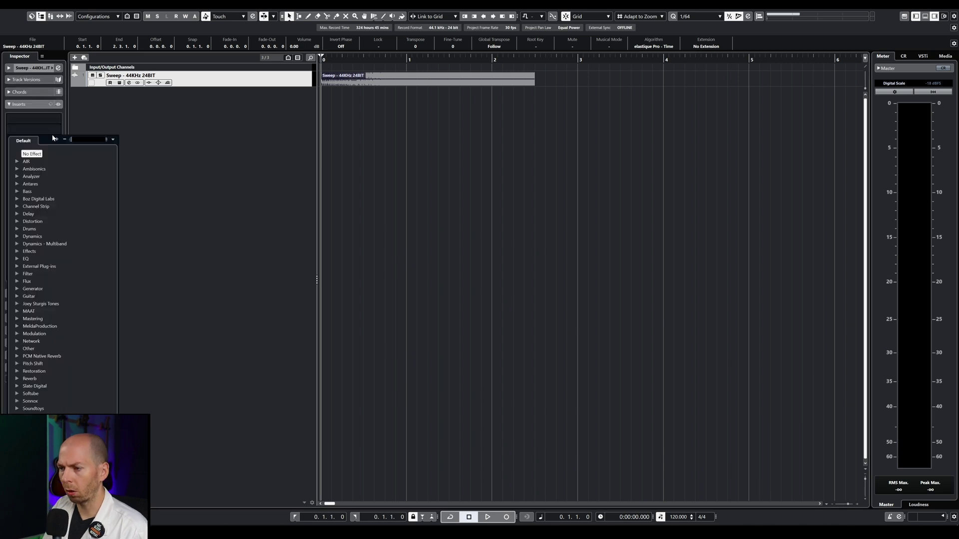
type("supervision")
key("Return")
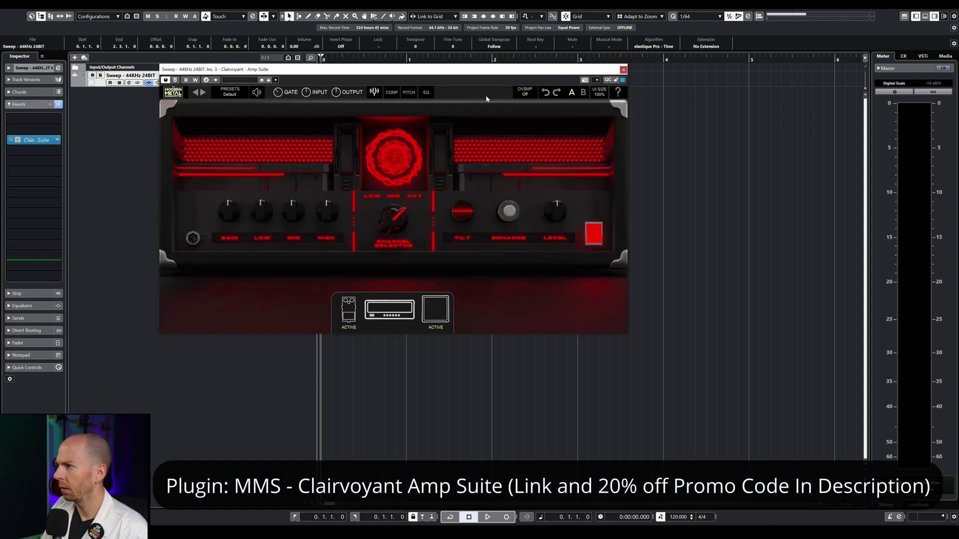
left_click_drag(533, 70, 624, 129)
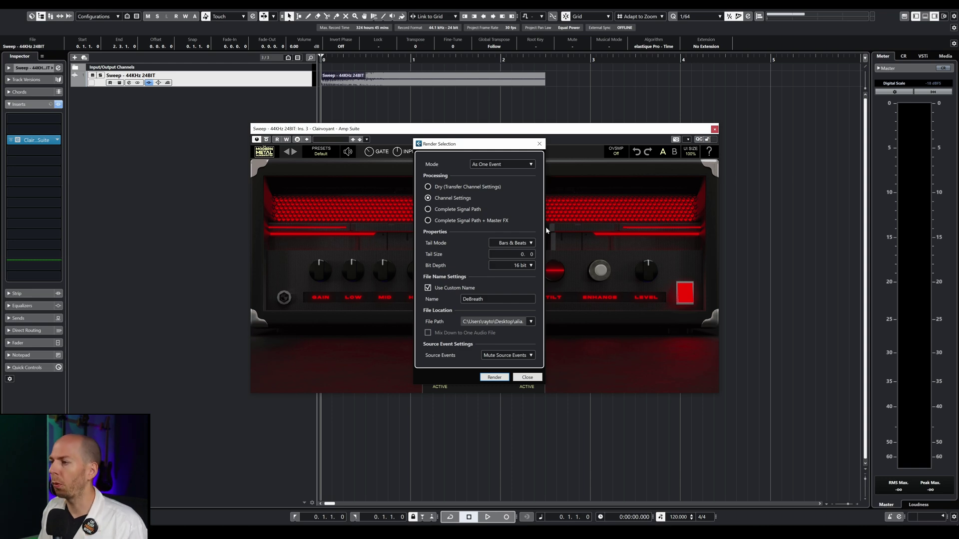
Lower the amp Level to -4.07 and render the sweep at 24 bit as 'HVY Test'
left_click(540, 144)
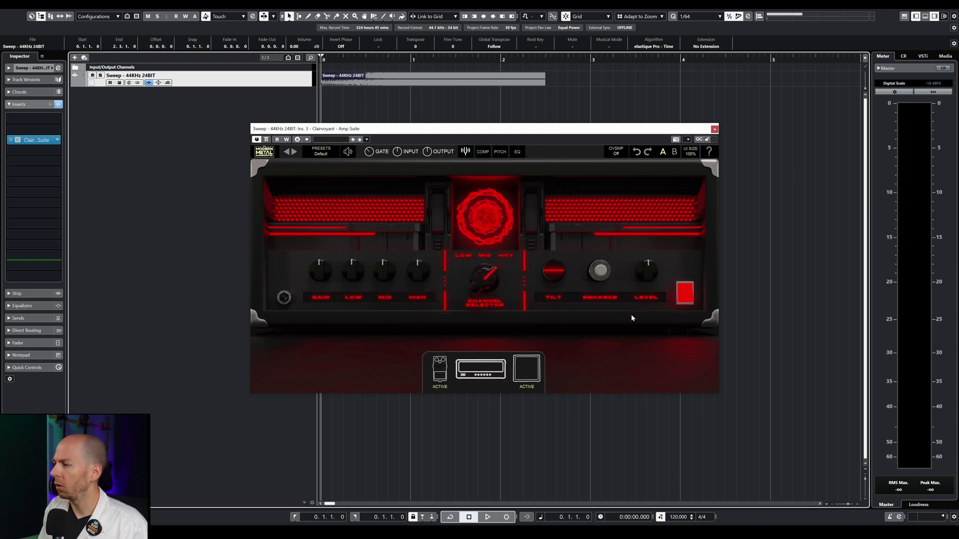
left_click_drag(648, 284, 651, 295)
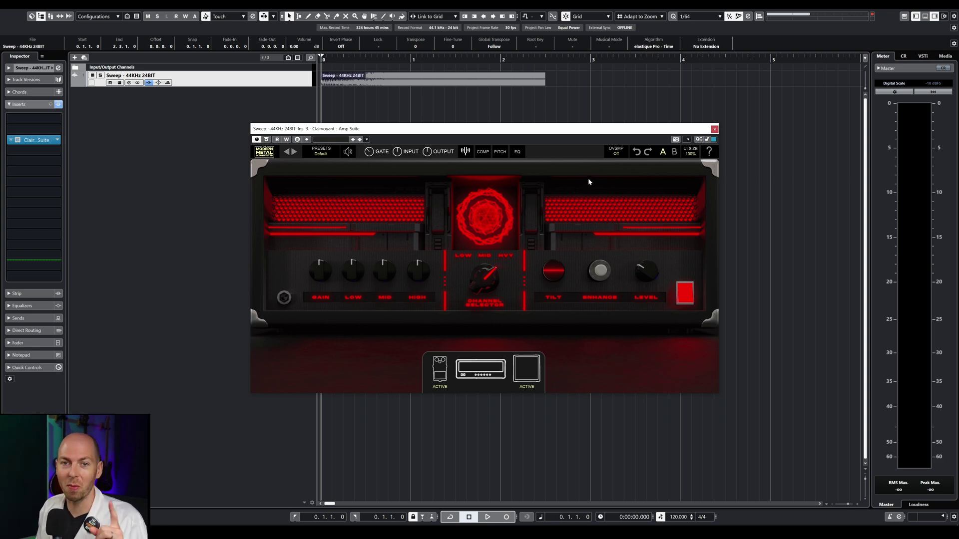
key("ctrl+shift+r")
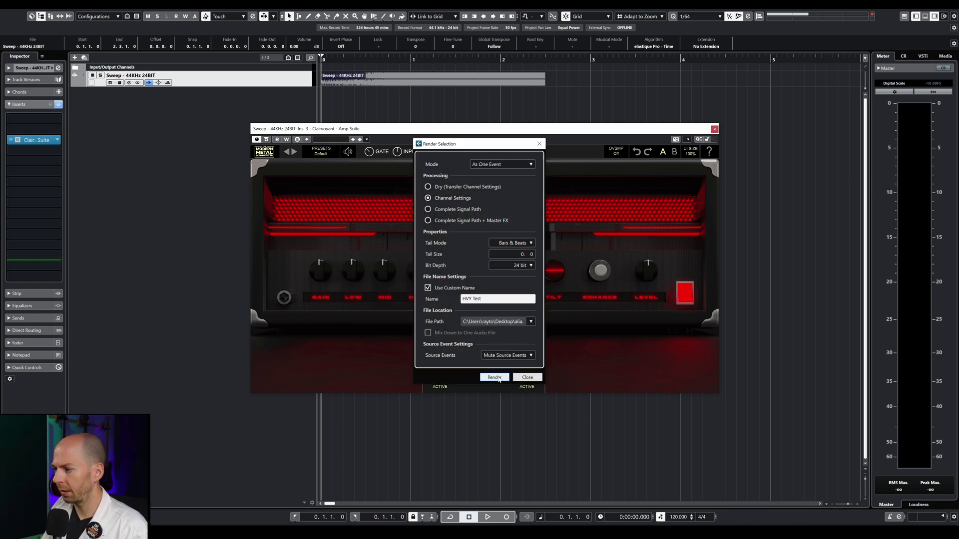
left_click(495, 378)
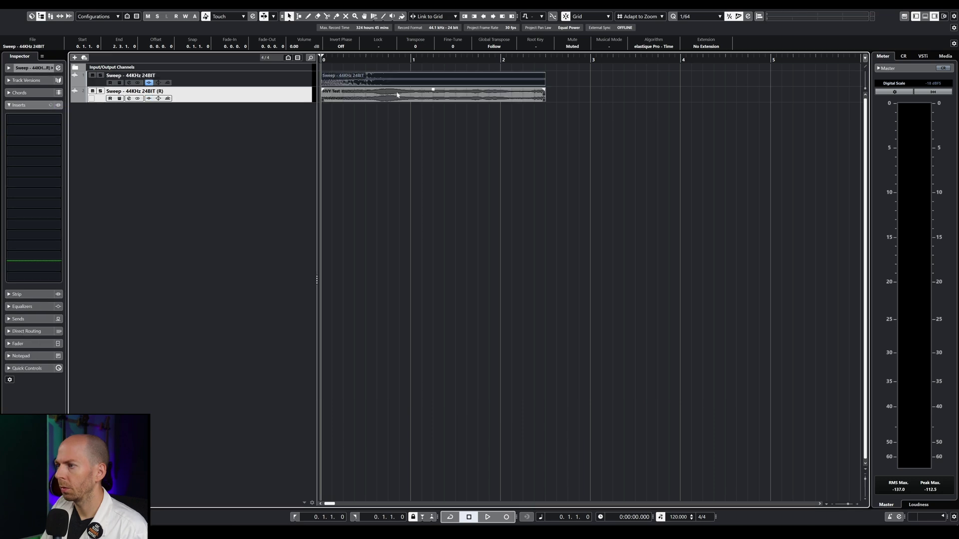
Make the rendered track taller and select the HVY Test event
left_click_drag(294, 105, 286, 305)
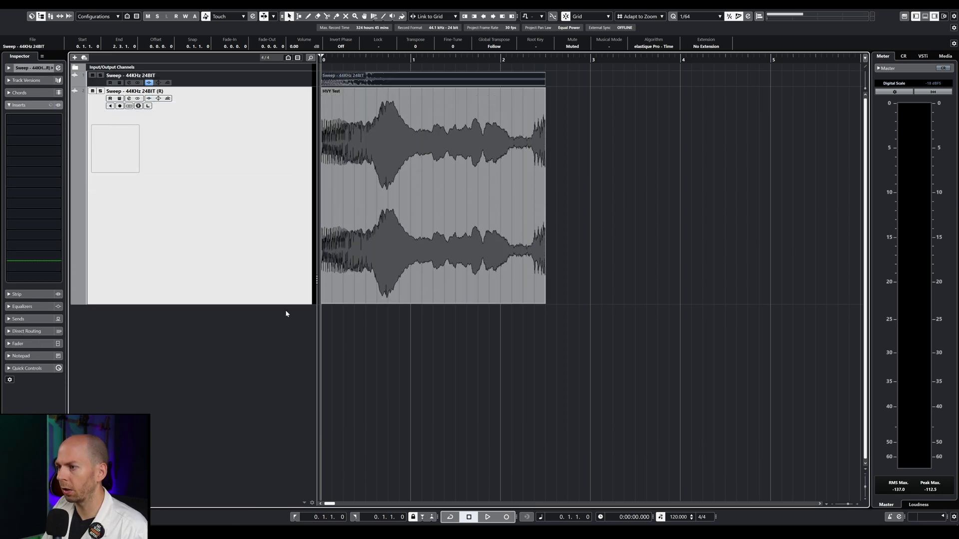
left_click(400, 114)
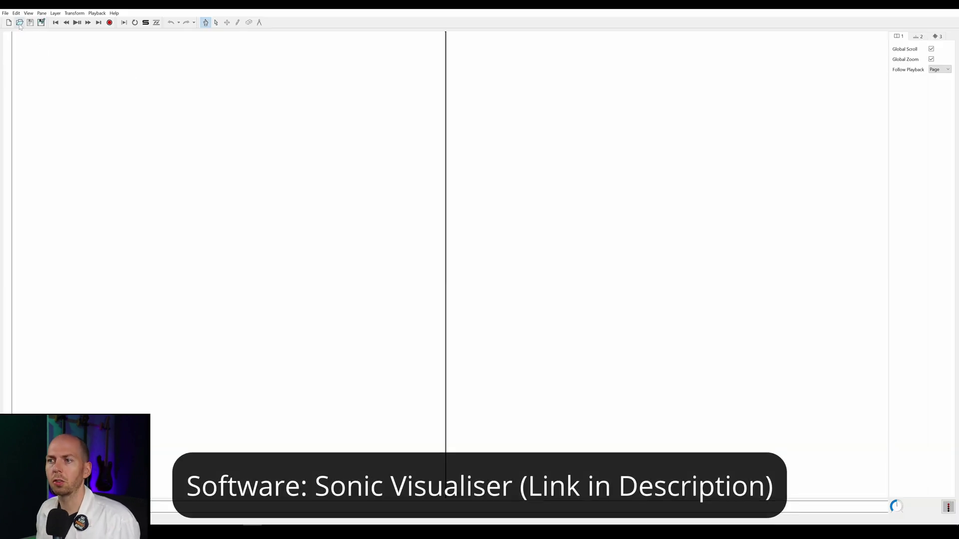
Open 0 OS.wav in Sonic Visualiser from the file dialog
left_click(20, 23)
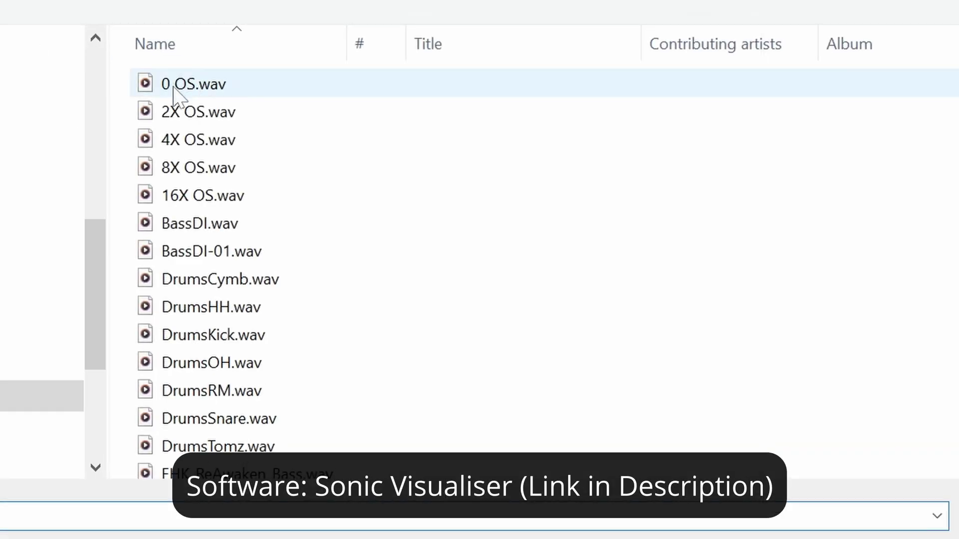
left_click(176, 90)
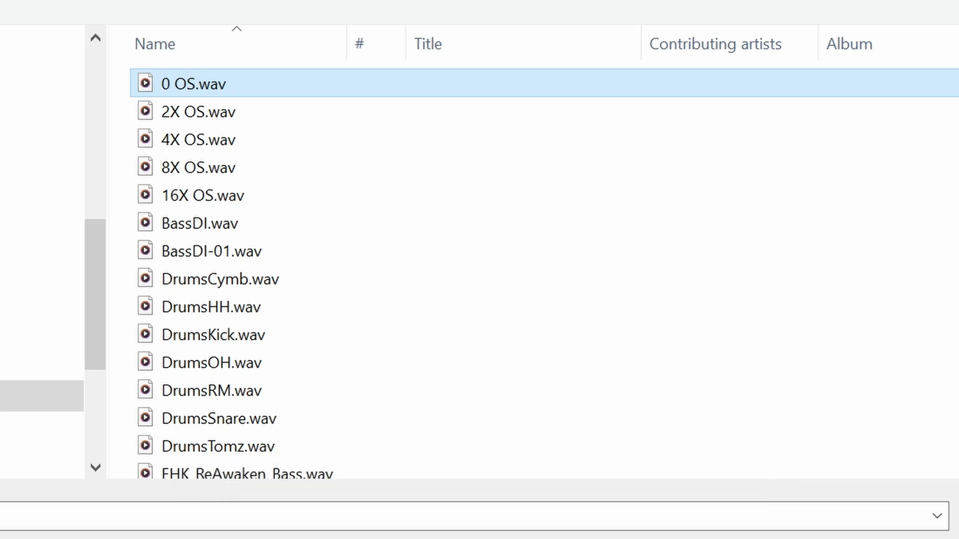
key("Return")
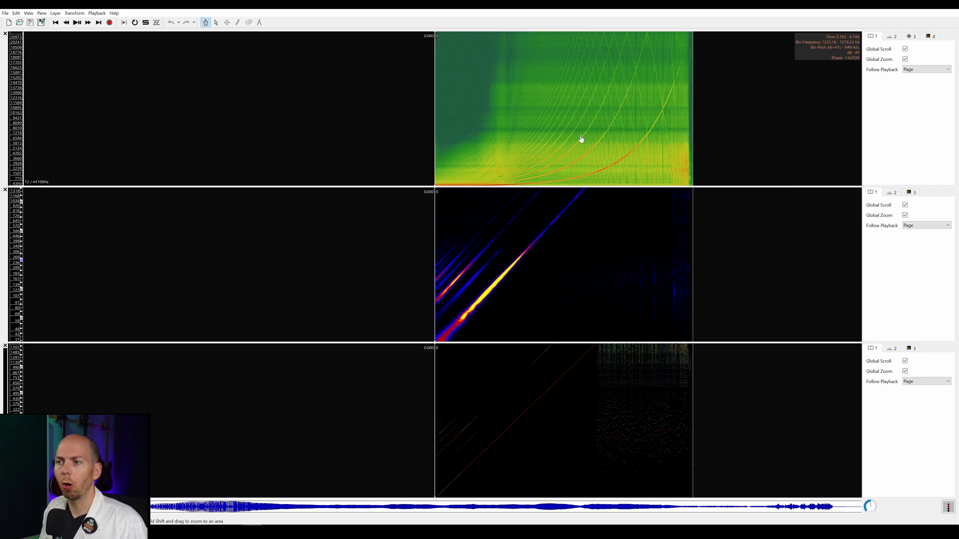
Delete the middle and lower panes, keeping one stretched full-height spectrogram of 0 OS.wav
left_click(5, 190)
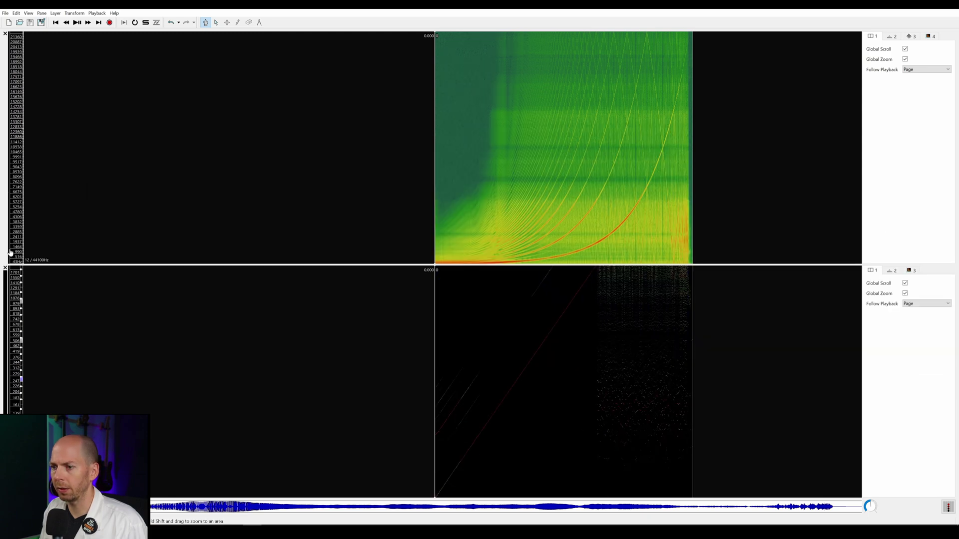
left_click(5, 272)
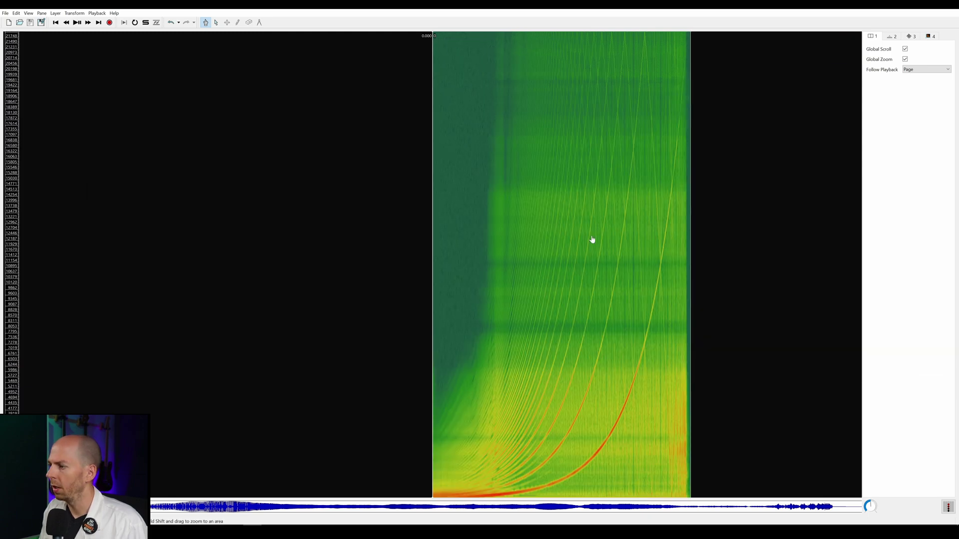
scroll(584, 305, "up", 2)
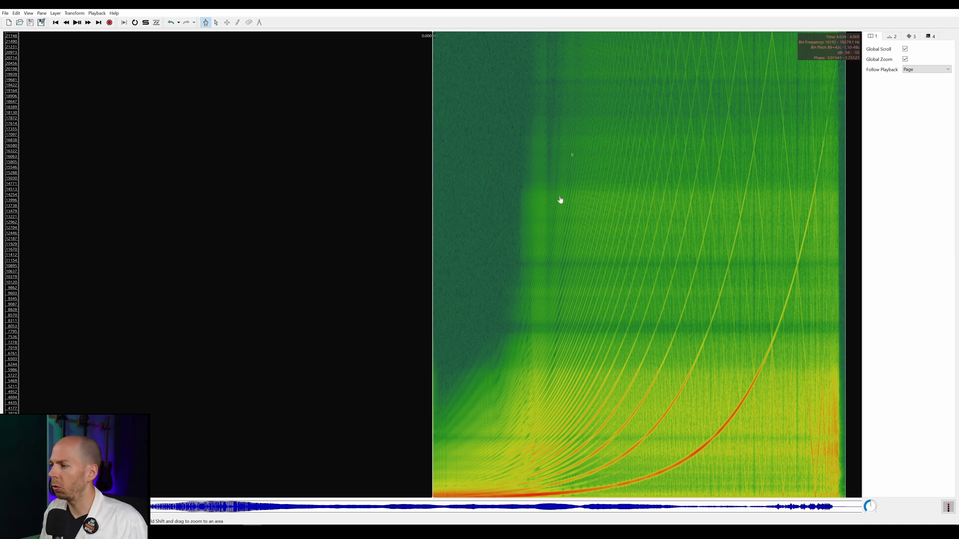
right_click(468, 143)
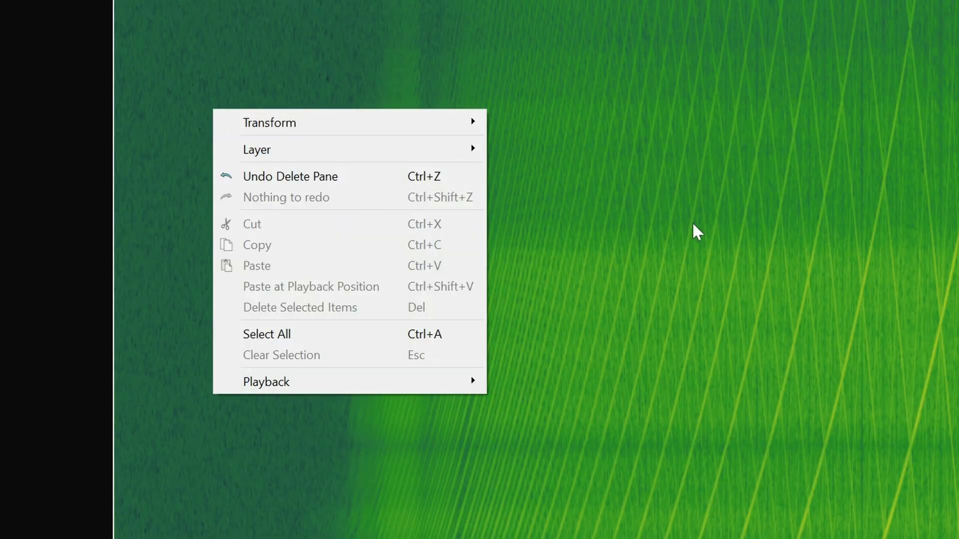
Add a new spectrogram layer and pan the view to centre around 6 seconds
mouse_move(342, 157)
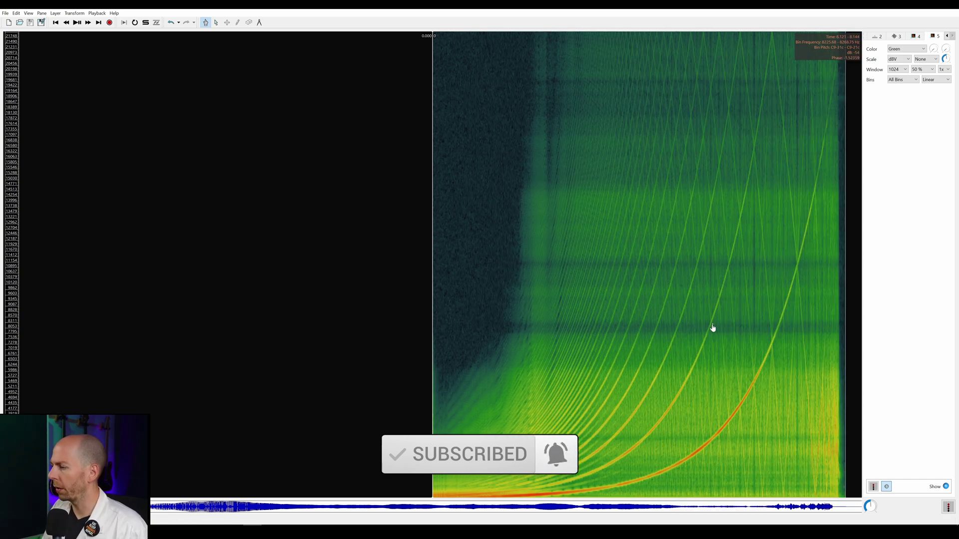
left_click_drag(724, 340, 514, 314)
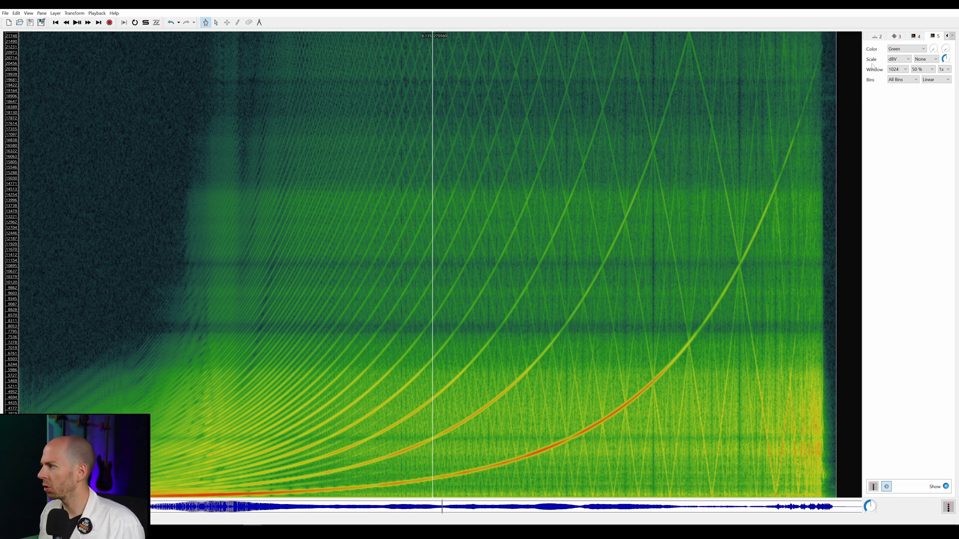
left_click(911, 48)
left_click(913, 69)
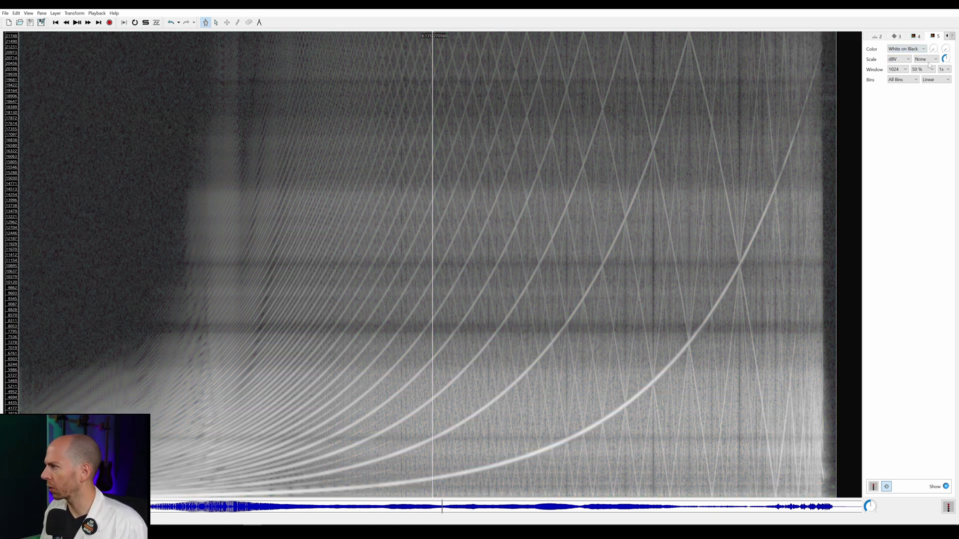
scroll(908, 50, "down", 2)
scroll(908, 50, "up", 4)
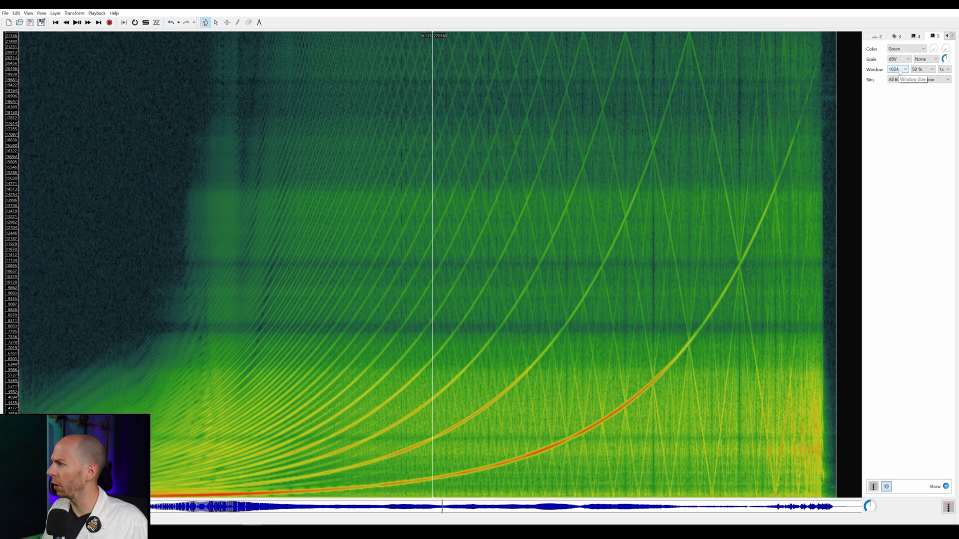
left_click(900, 69)
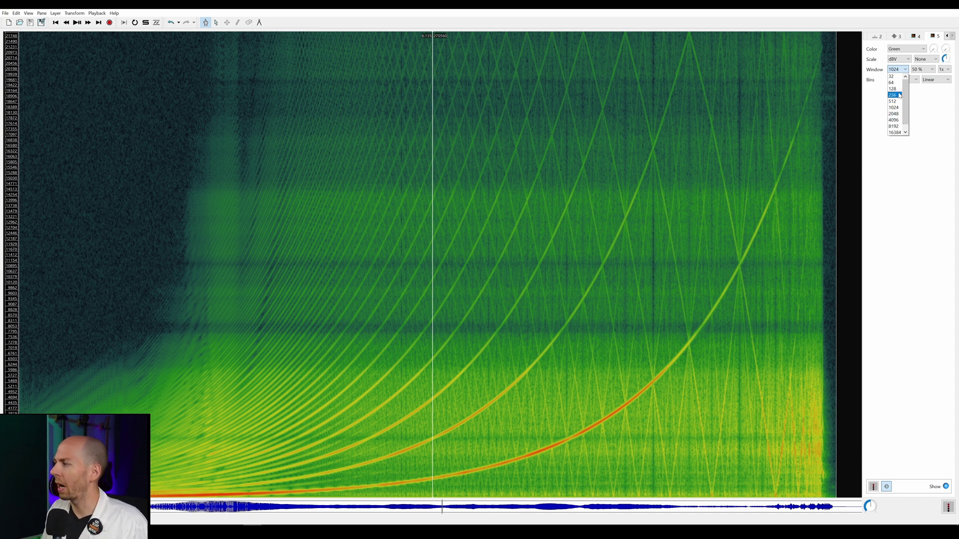
Try a 4096 window size, then set the spectrogram window to 512 samples
left_click(893, 120)
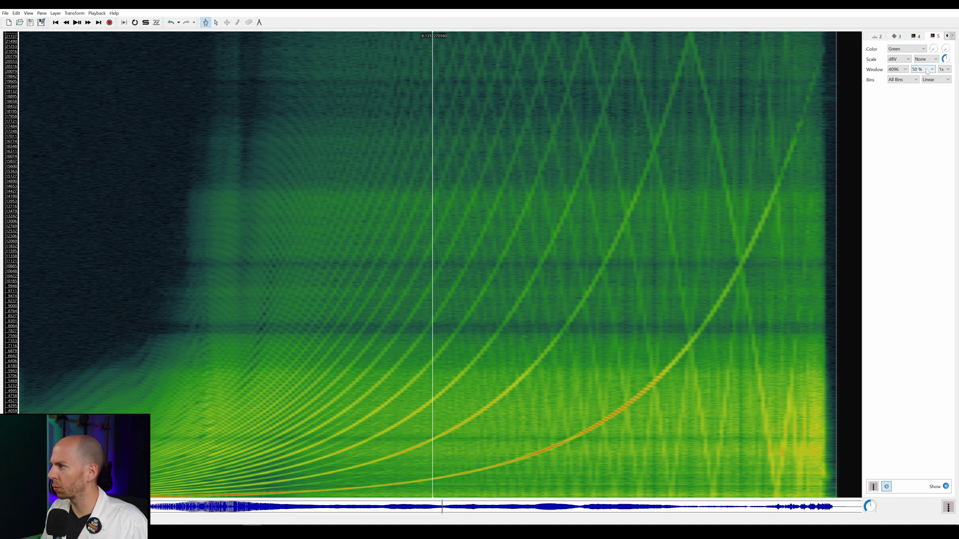
left_click(898, 70)
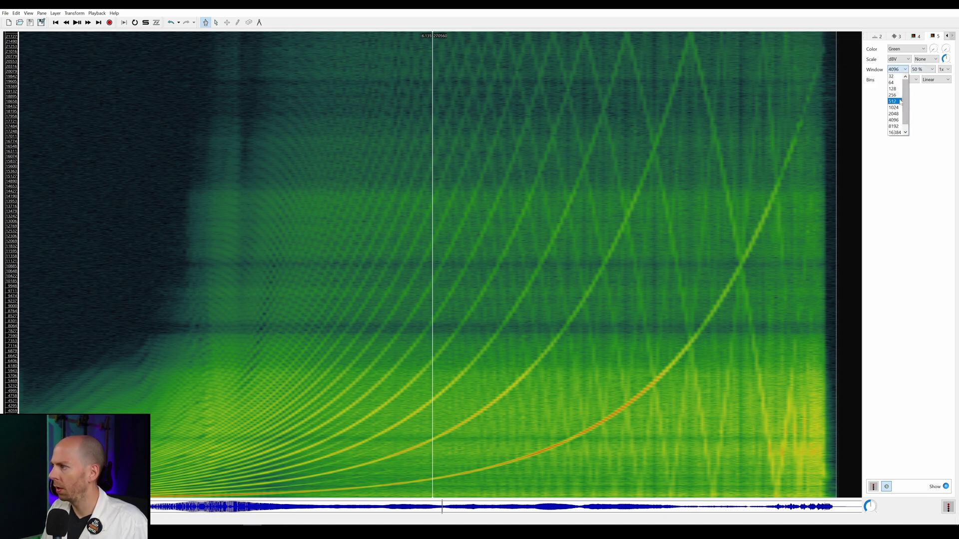
left_click(900, 102)
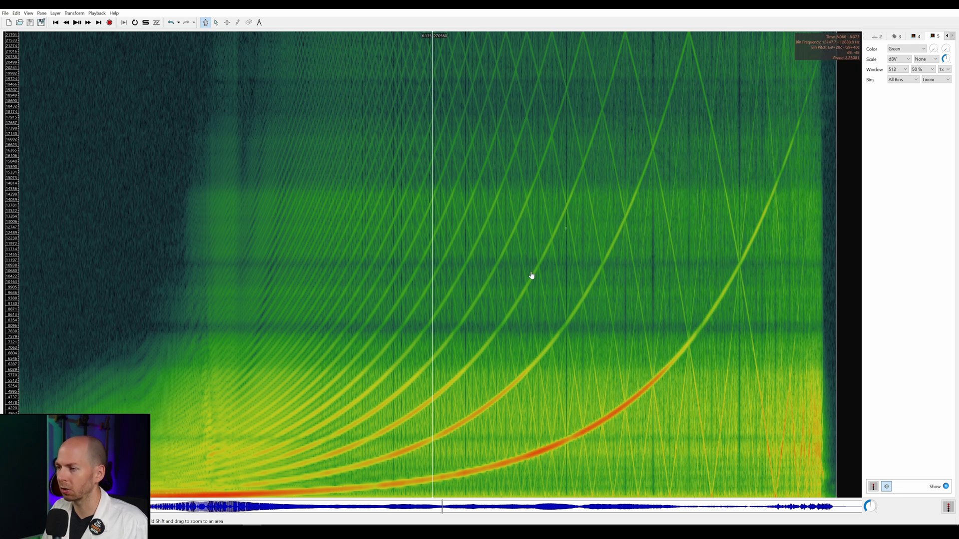
Set the spectrogram window overlap to 93.75 % and oversampling to 8x
left_click(923, 69)
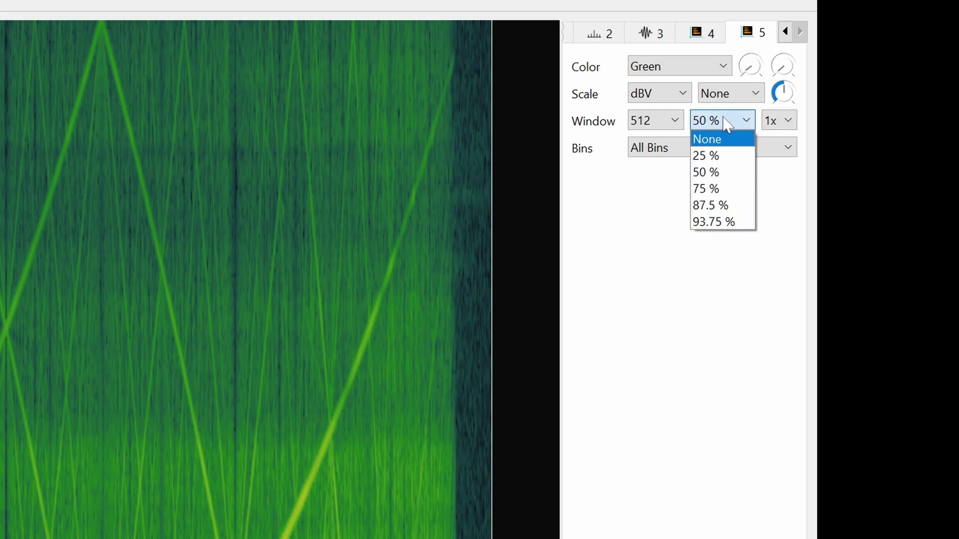
left_click(742, 223)
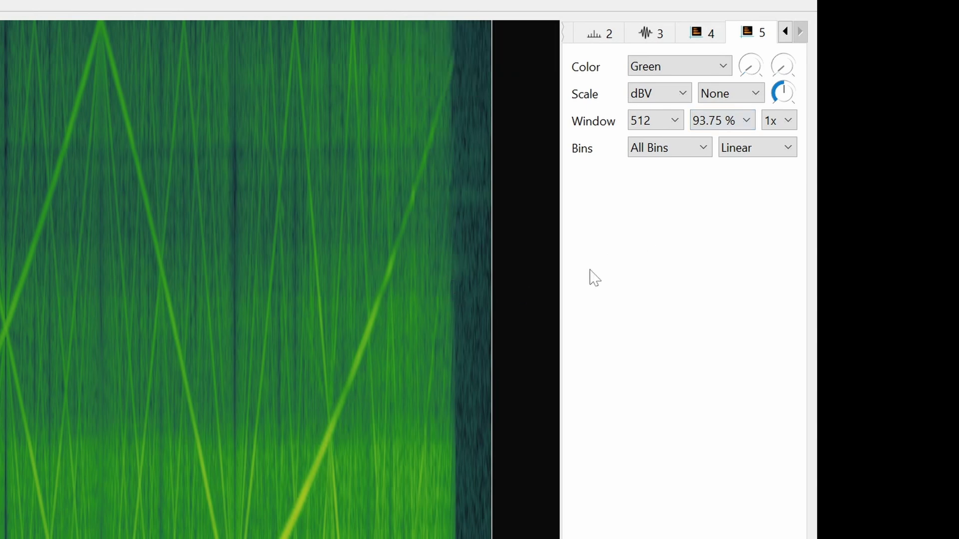
left_click(786, 122)
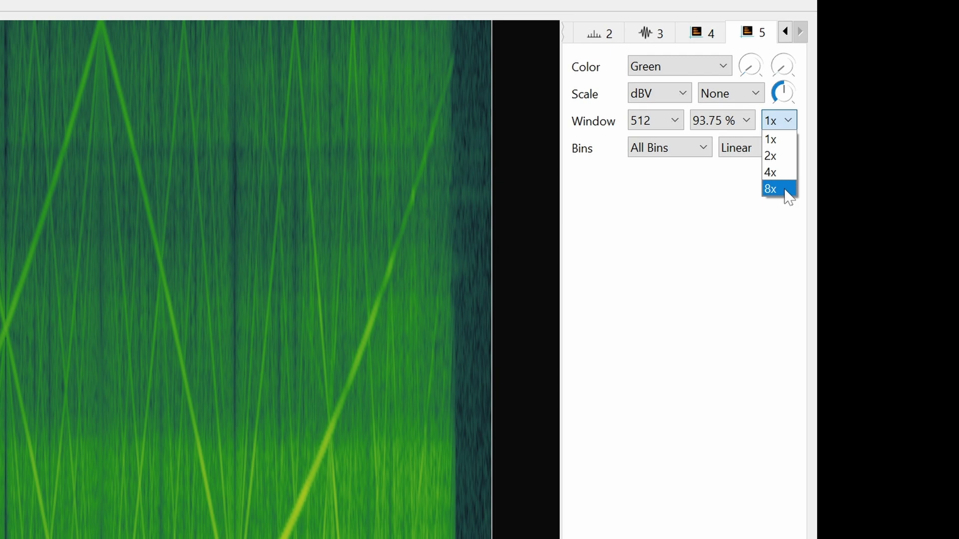
left_click(786, 190)
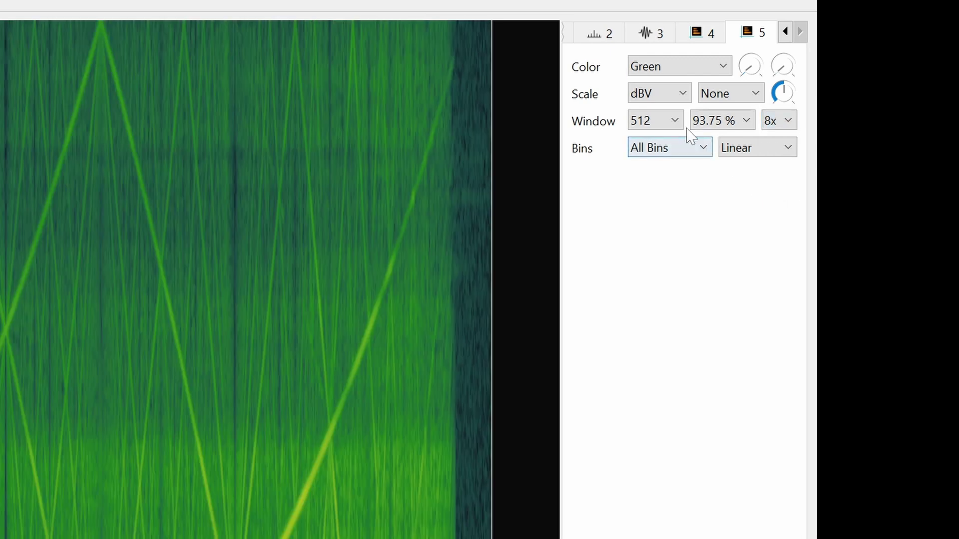
scroll(511, 325, "down", 2)
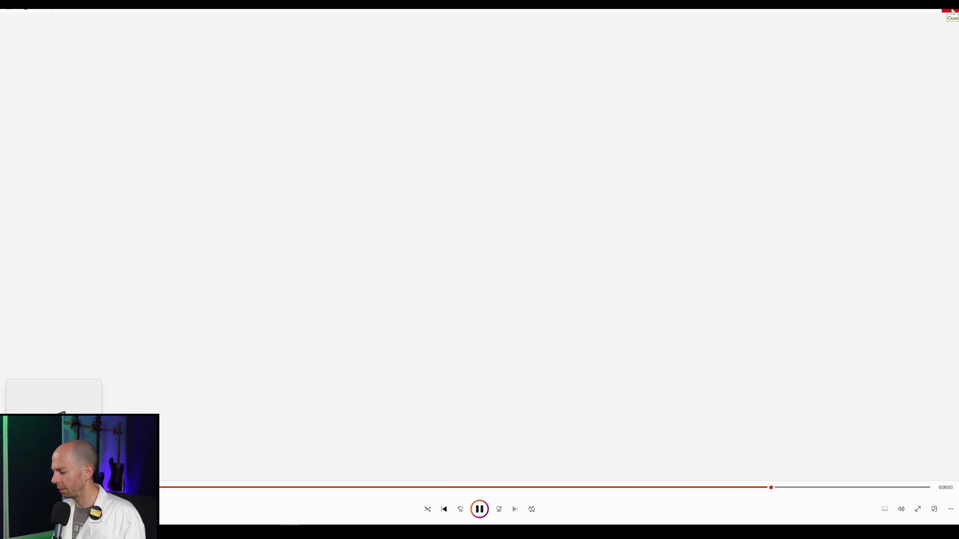
Close the media player to return to the stacked Sonic Visualiser spectrograms
left_click(951, 8)
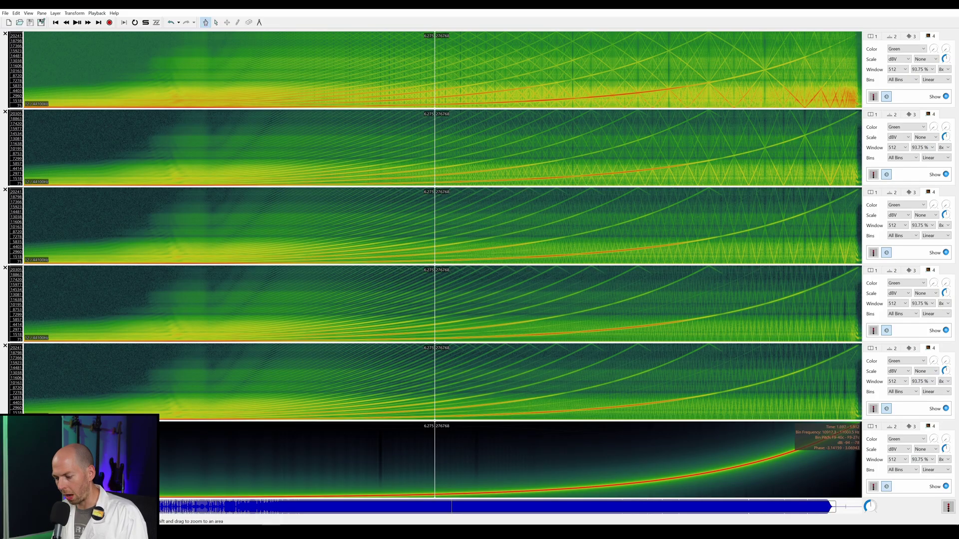